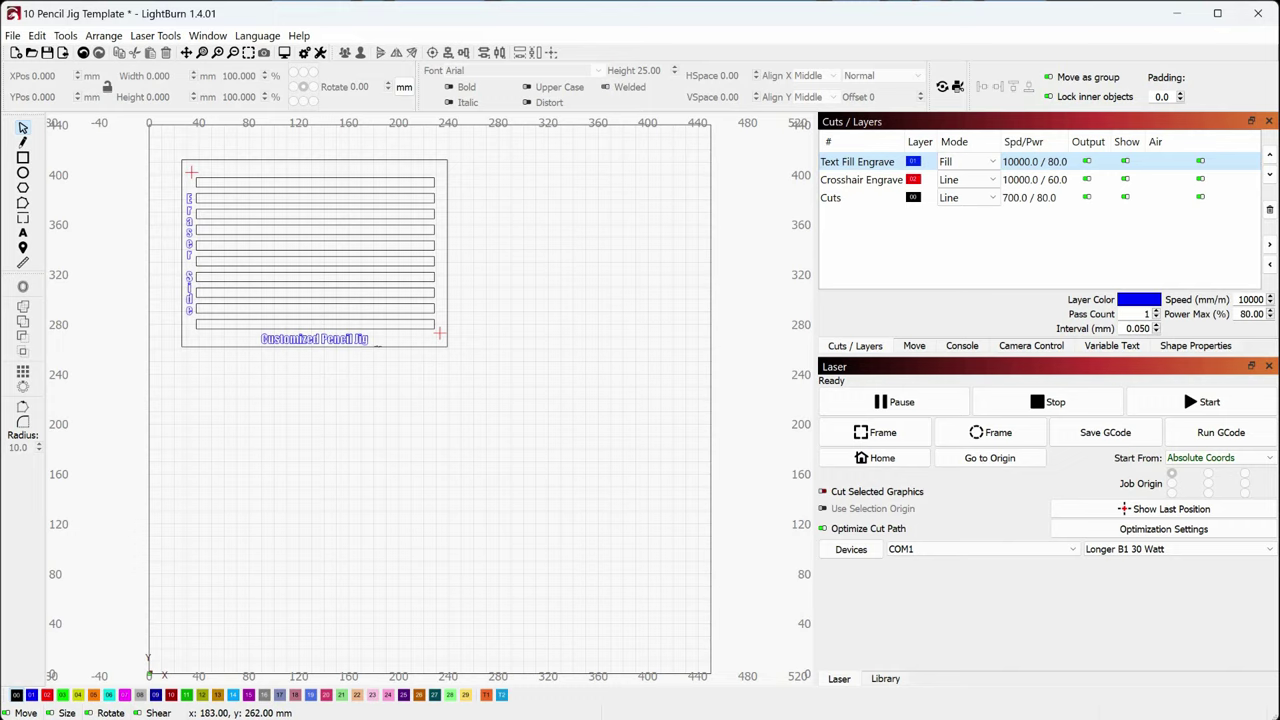
Review the Crosshair Engrave layer settings and the Cuts layer's speed, passes and power.
{"action": "left_click", "coordinate": [880, 181]}
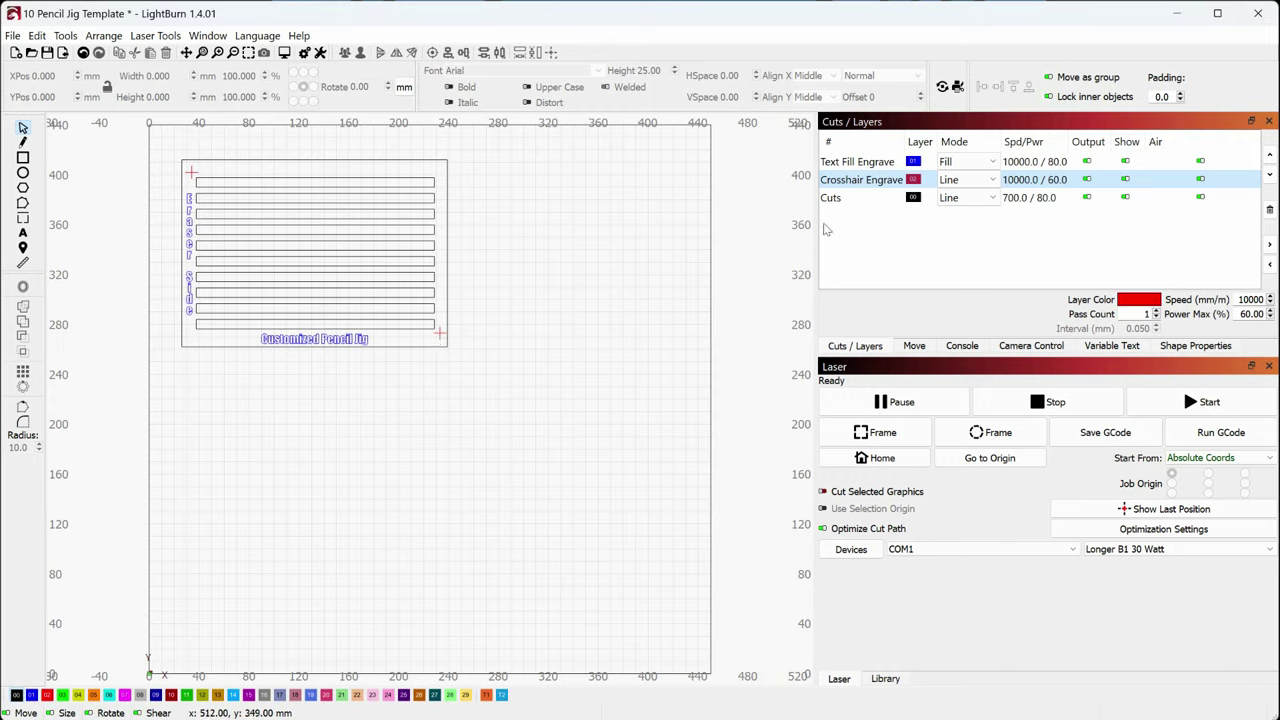
{"action": "left_click", "coordinate": [863, 199]}
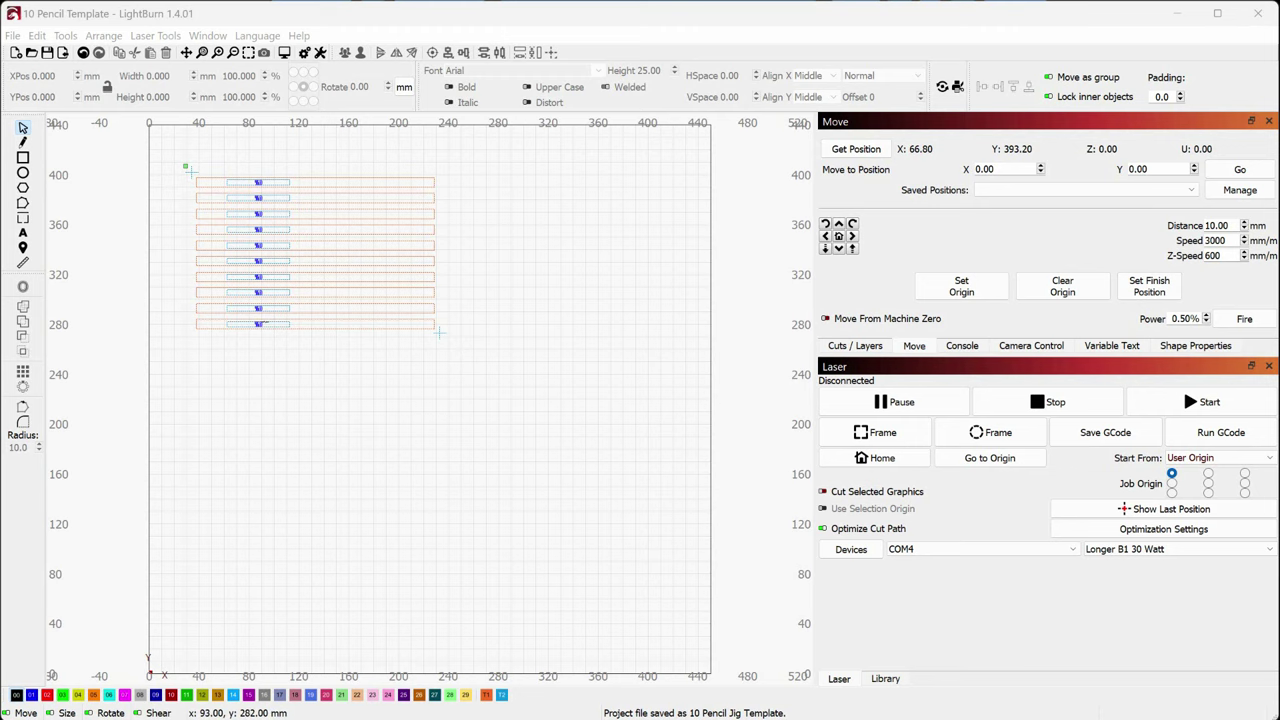
Zoom and pan so all ten pencil rows and their %0 placeholders fill the view, then return to Select.
{"action": "scroll", "coordinate": [265, 322], "scroll_direction": "up", "scroll_amount": 2}
{"action": "scroll", "coordinate": [265, 322], "scroll_direction": "up", "scroll_amount": 3}
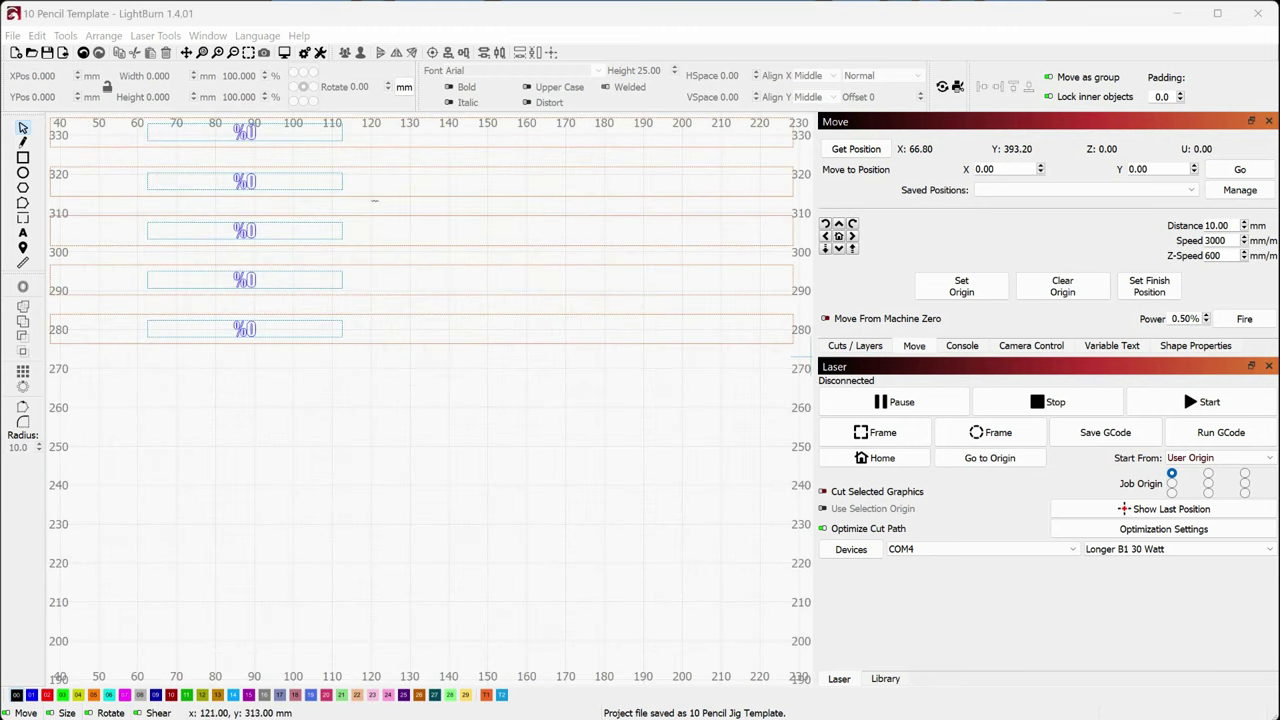
{"action": "left_click", "coordinate": [186, 52]}
{"action": "left_click_drag", "start_coordinate": [587, 236], "coordinate": [589, 486]}
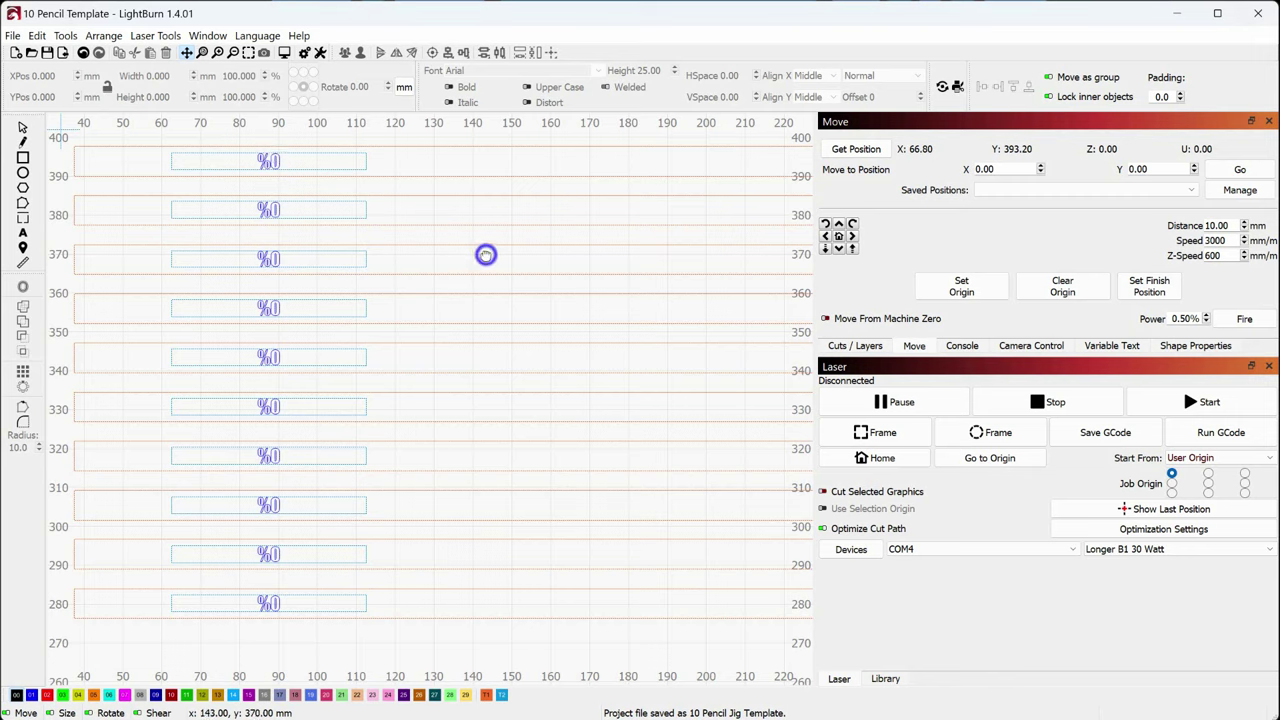
{"action": "left_click", "coordinate": [22, 127]}
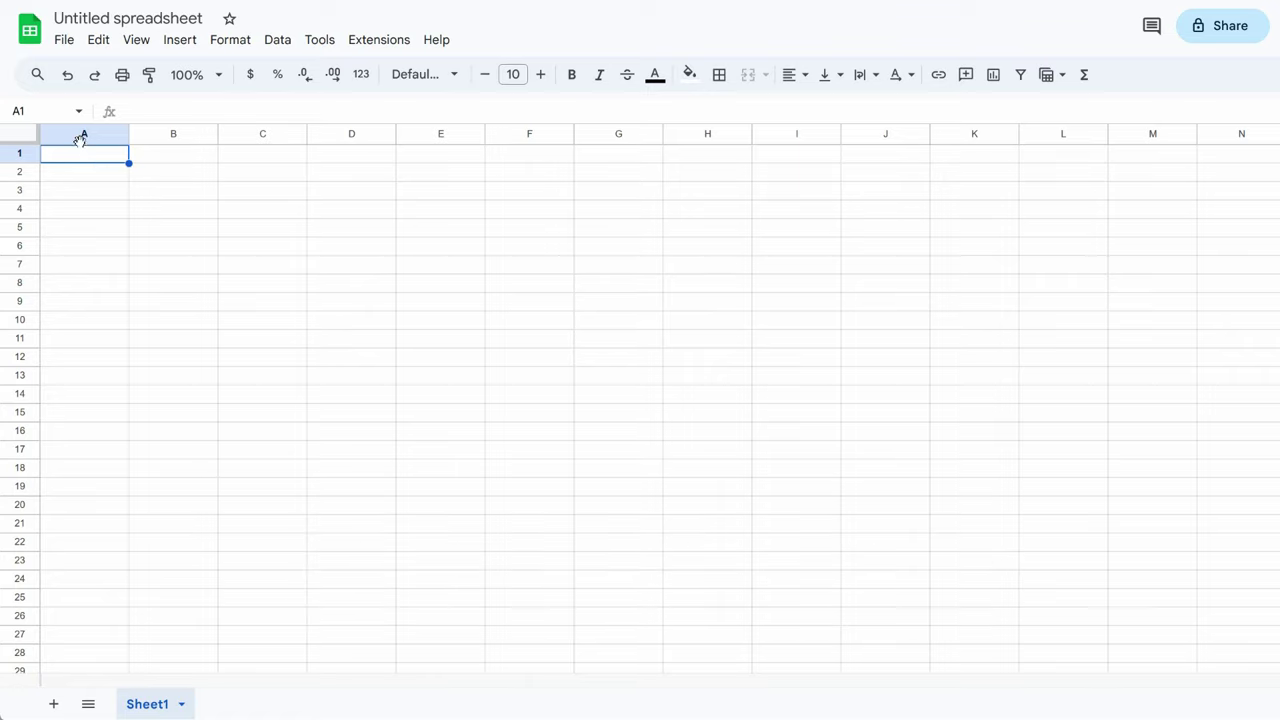
Enter Flex in A1 and fill it down through A10.
{"action": "left_click", "coordinate": [73, 157]}
{"action": "type", "text": "Flex"}
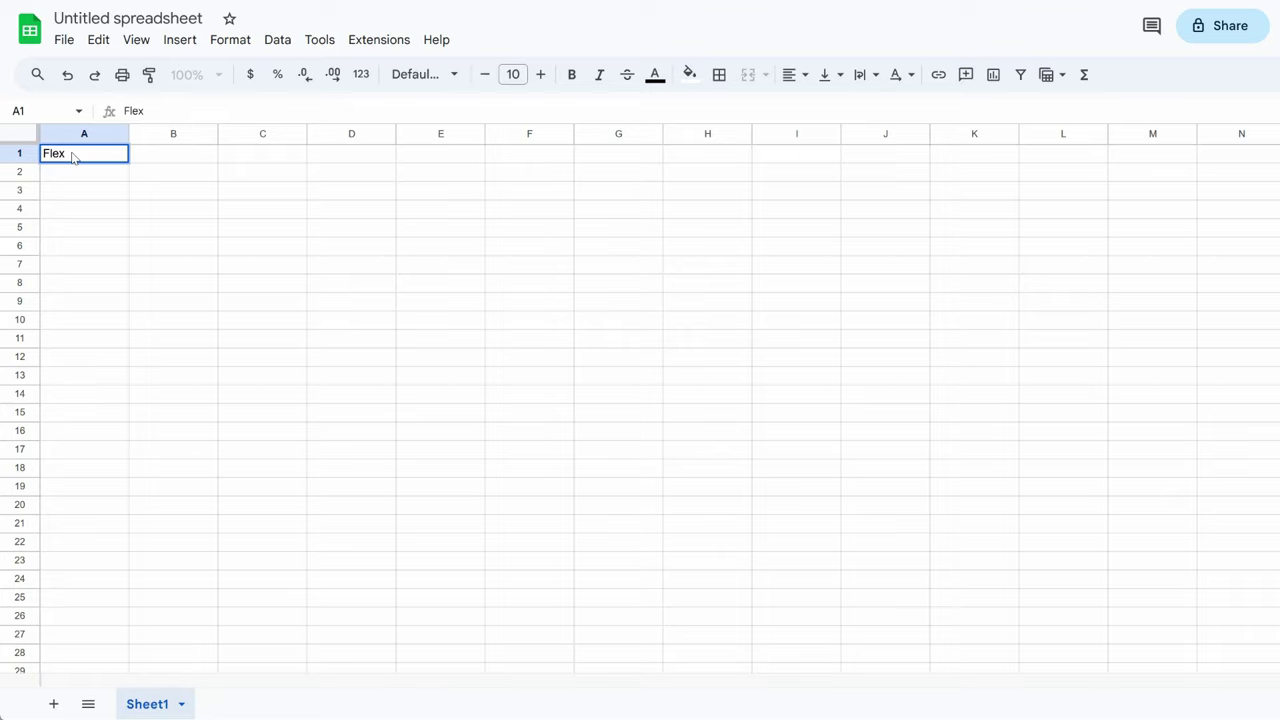
{"action": "left_click", "coordinate": [74, 160]}
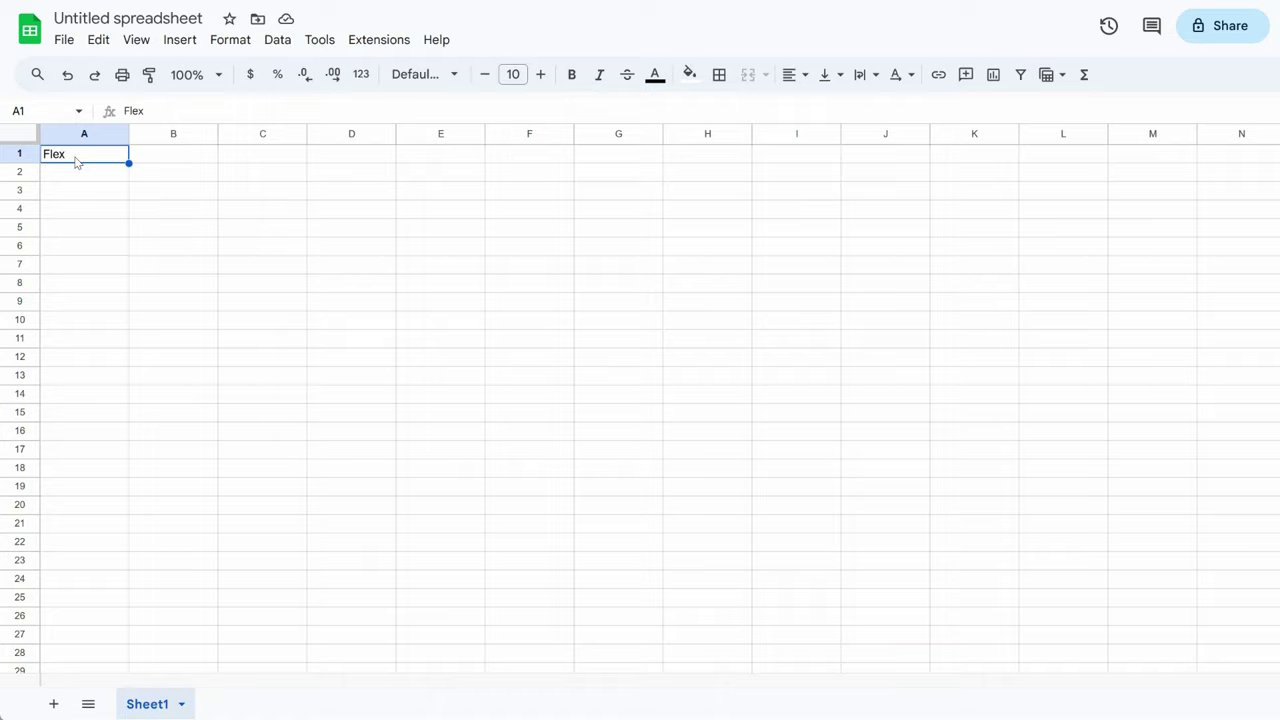
{"action": "key", "text": "shift+Down"}
{"action": "key", "text": "shift+Down"}
{"action": "key", "text": "shift+Down"}
{"action": "key", "text": "shift+Down"}
{"action": "key", "text": "shift+Down"}
{"action": "key", "text": "shift+Down"}
{"action": "key", "text": "shift+Down"}
{"action": "key", "text": "shift+Down"}
{"action": "key", "text": "shift+Down"}
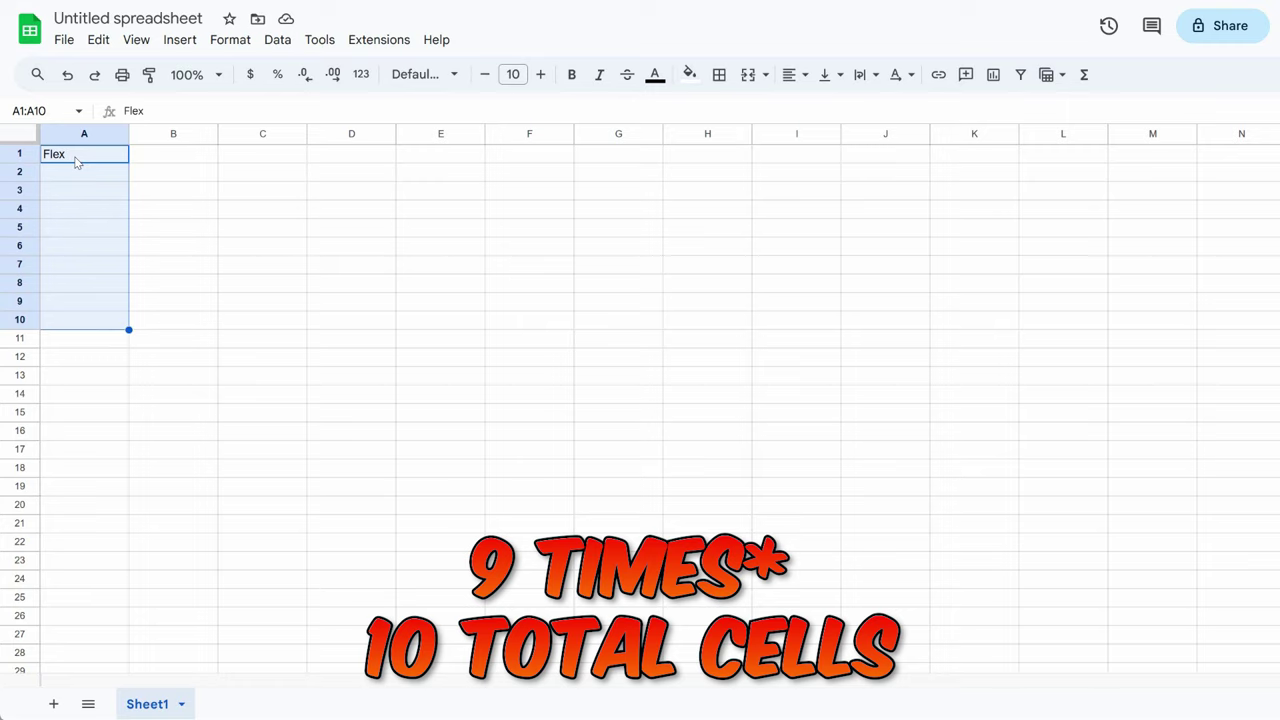
{"action": "key", "text": "ctrl+d"}
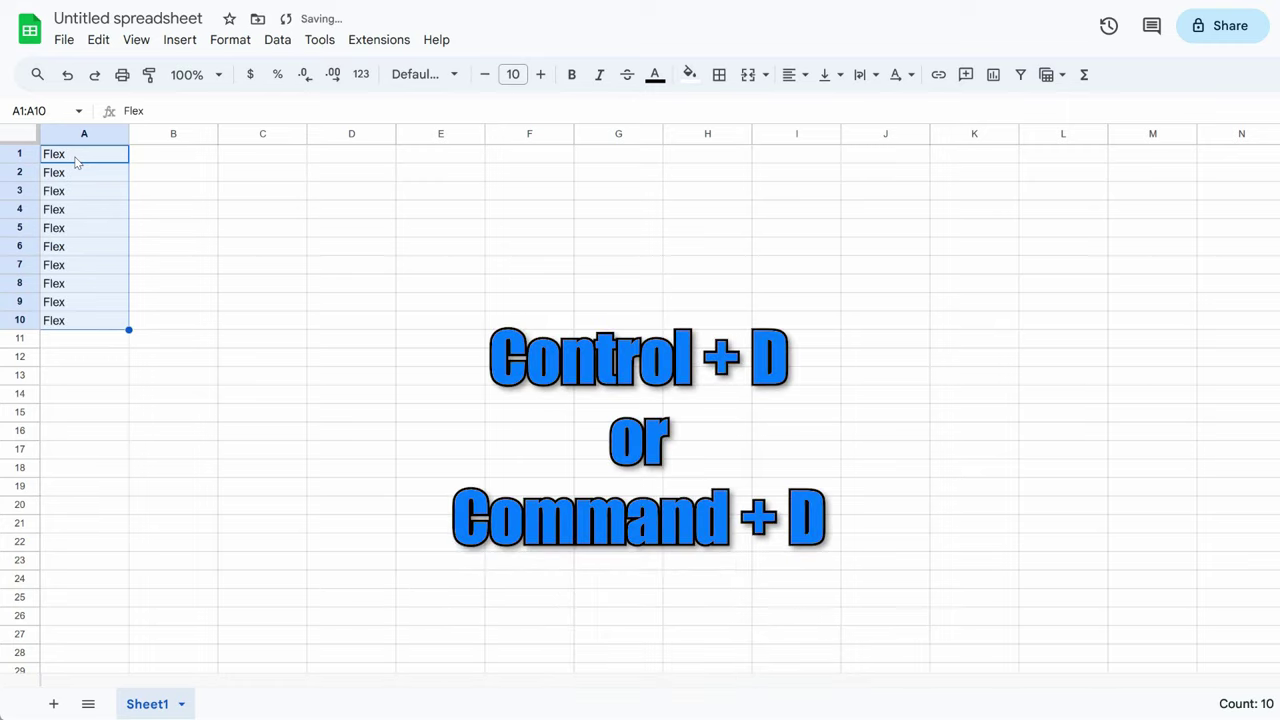
{"action": "left_click", "coordinate": [77, 271]}
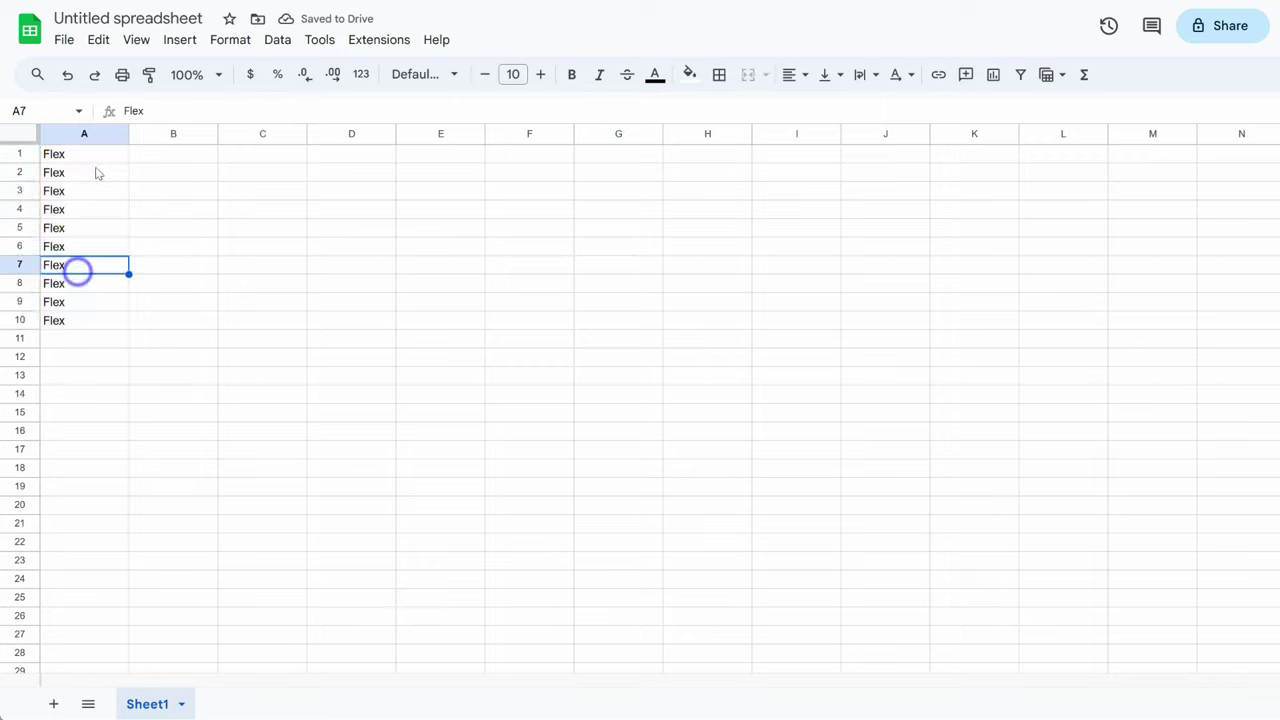
Download the sheet as a Comma Separated Values (.csv) file.
{"action": "left_click", "coordinate": [63, 40]}
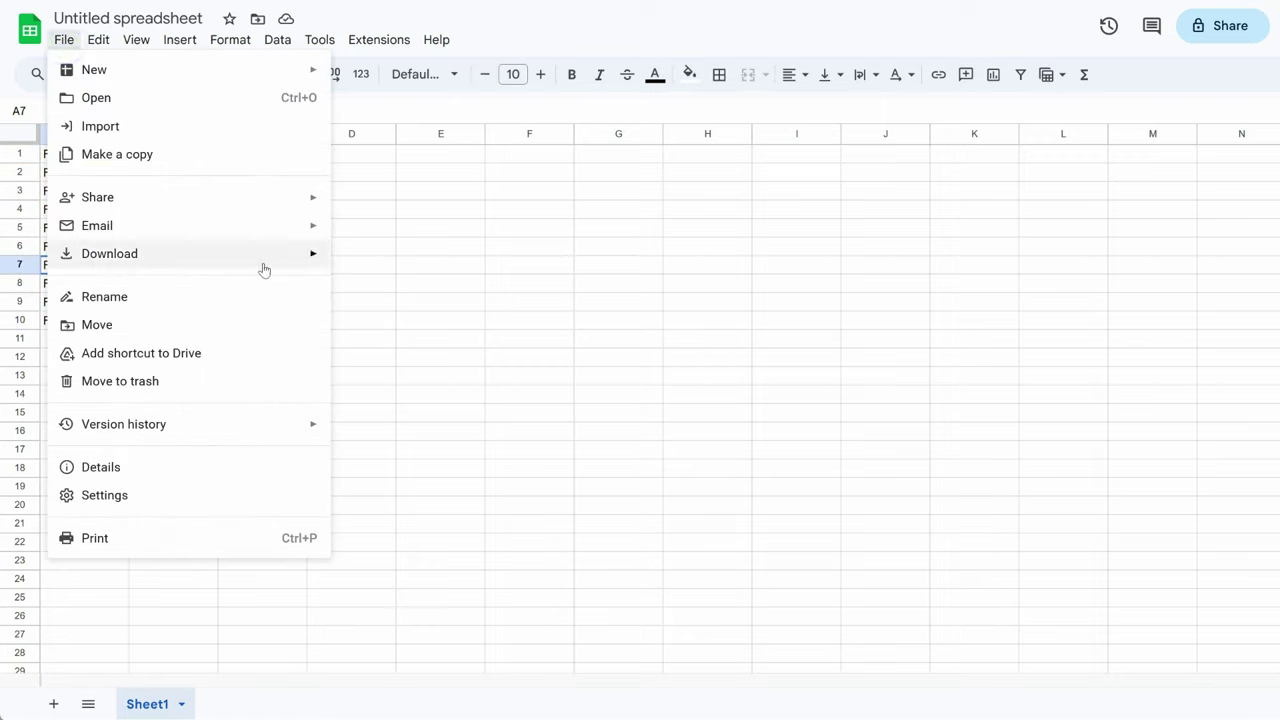
{"action": "mouse_move", "coordinate": [283, 257]}
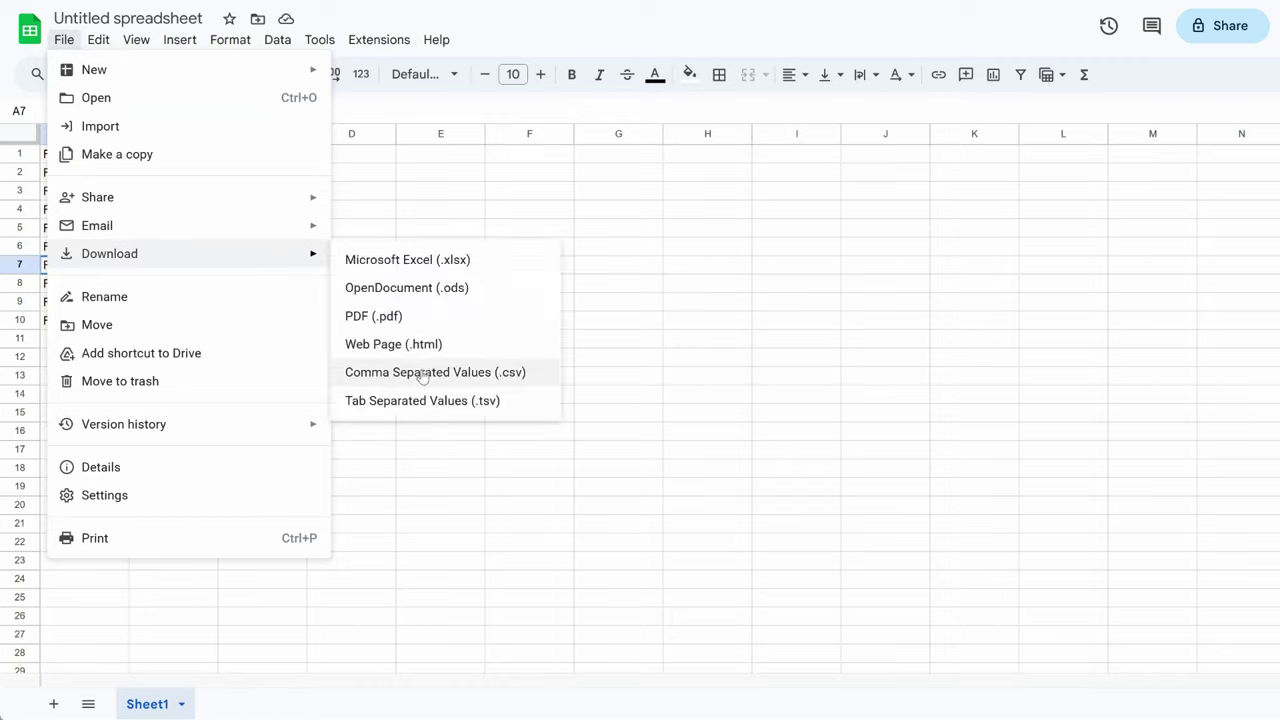
{"action": "left_click", "coordinate": [514, 372]}
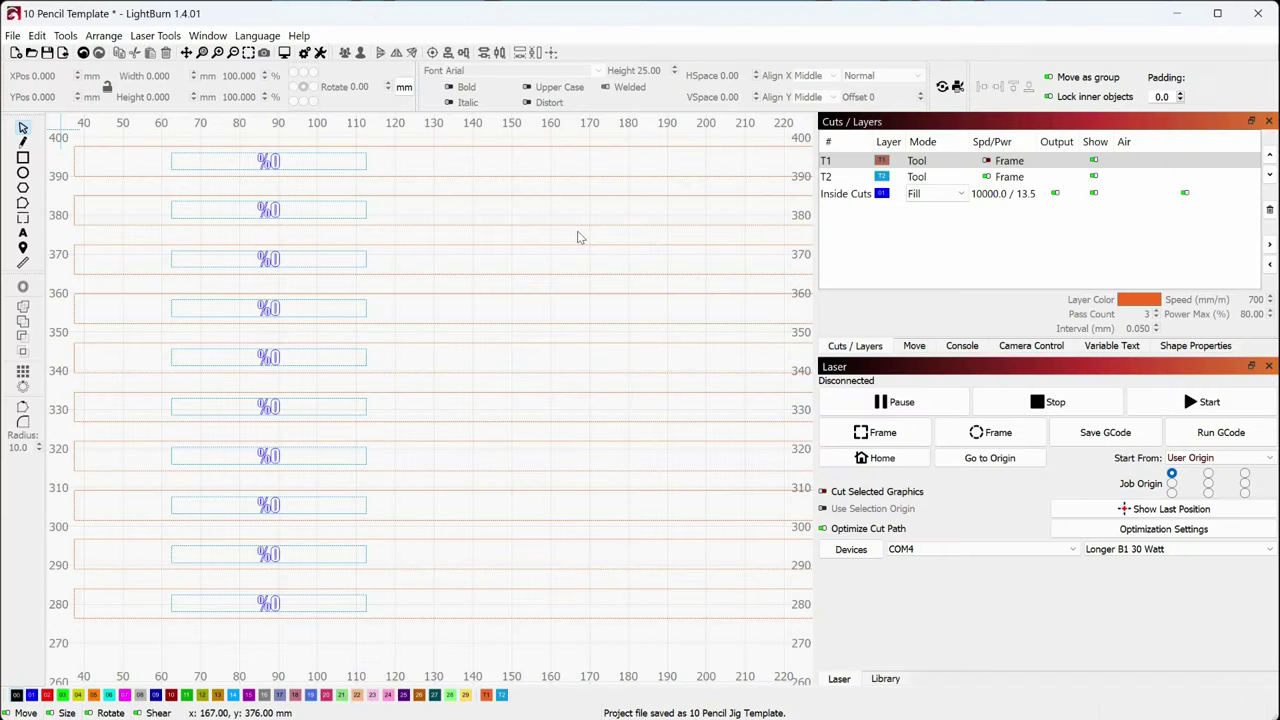
{"action": "left_click", "coordinate": [968, 193]}
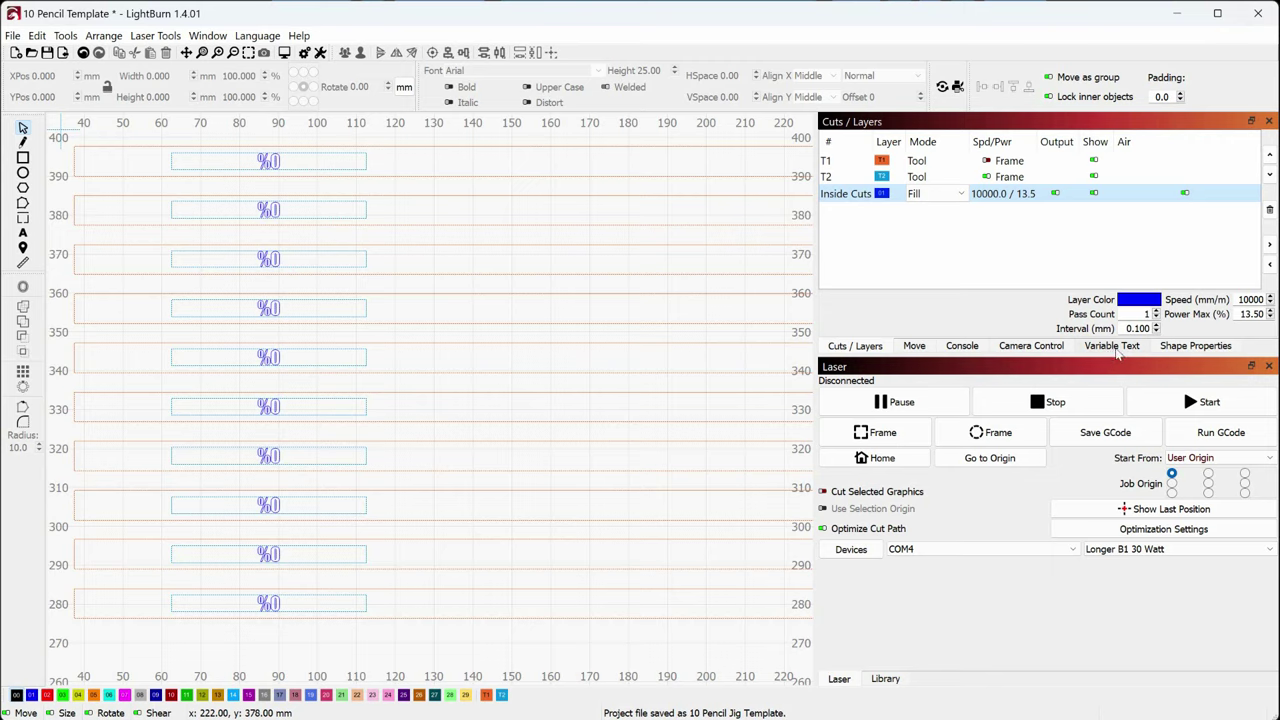
Show the Variable Text panel and browse for its CSV file in Downloads.
{"action": "left_click", "coordinate": [208, 35]}
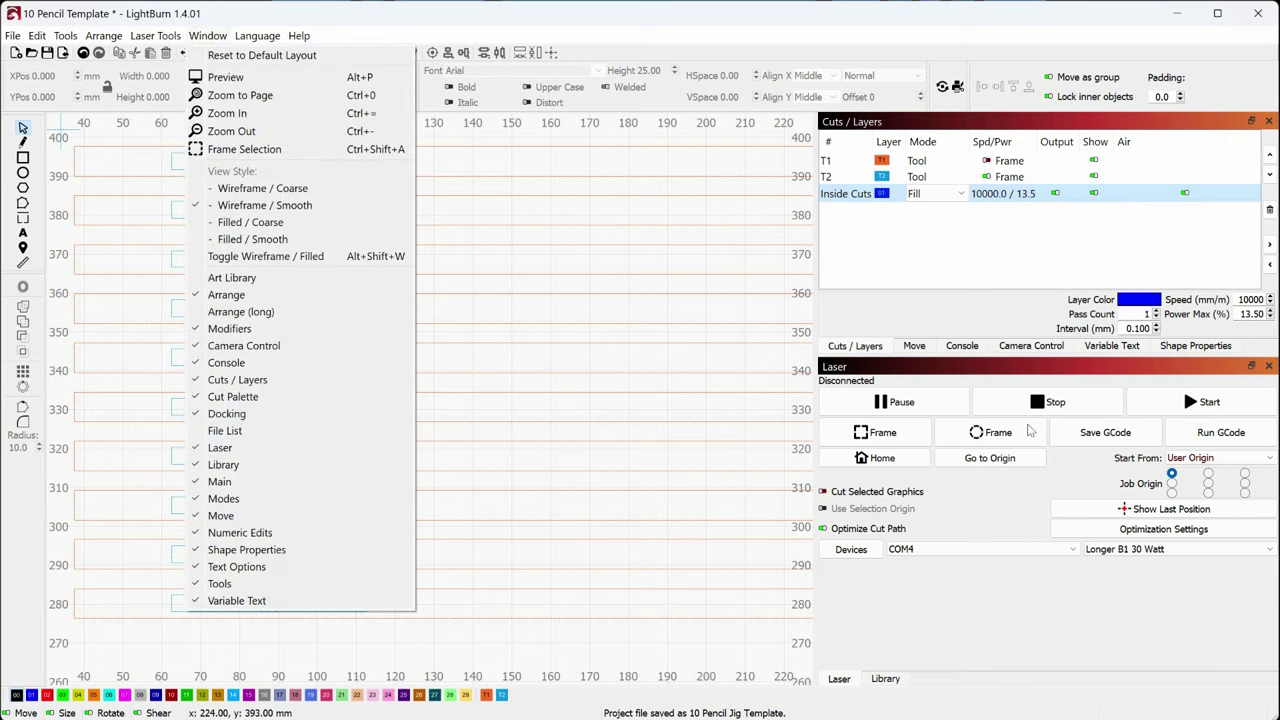
{"action": "left_click", "coordinate": [1115, 346]}
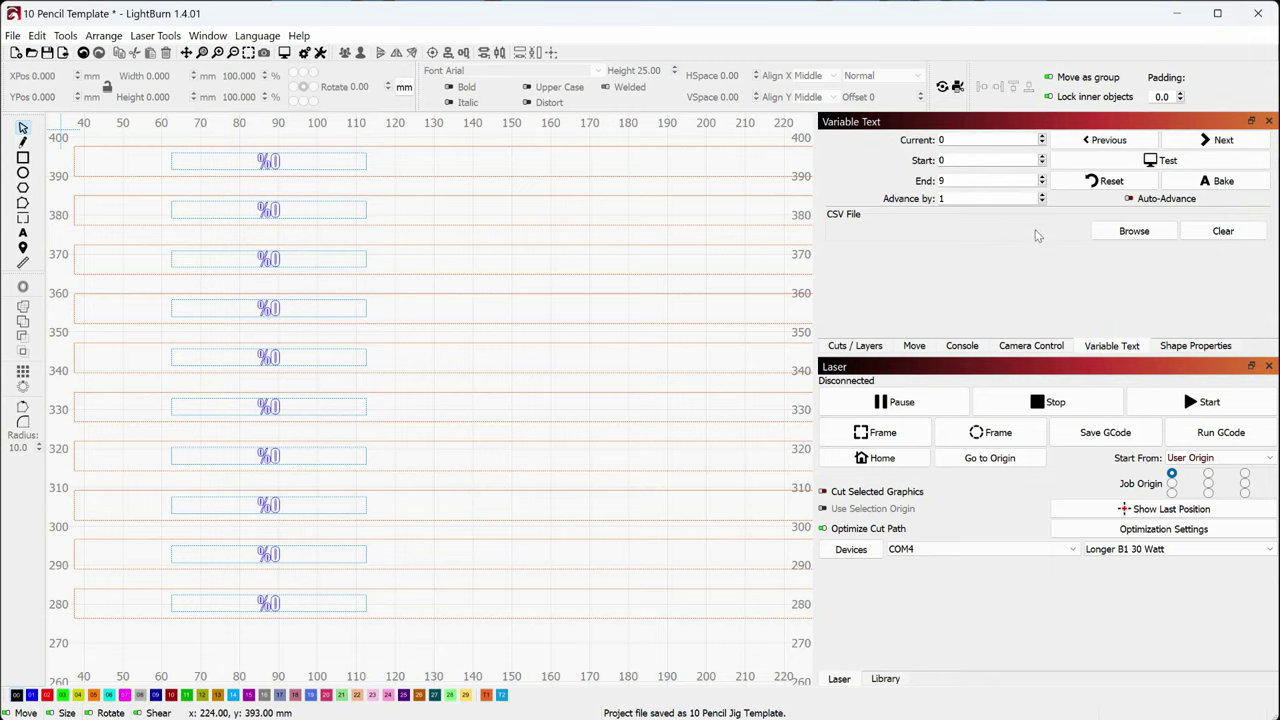
{"action": "left_click", "coordinate": [1134, 231]}
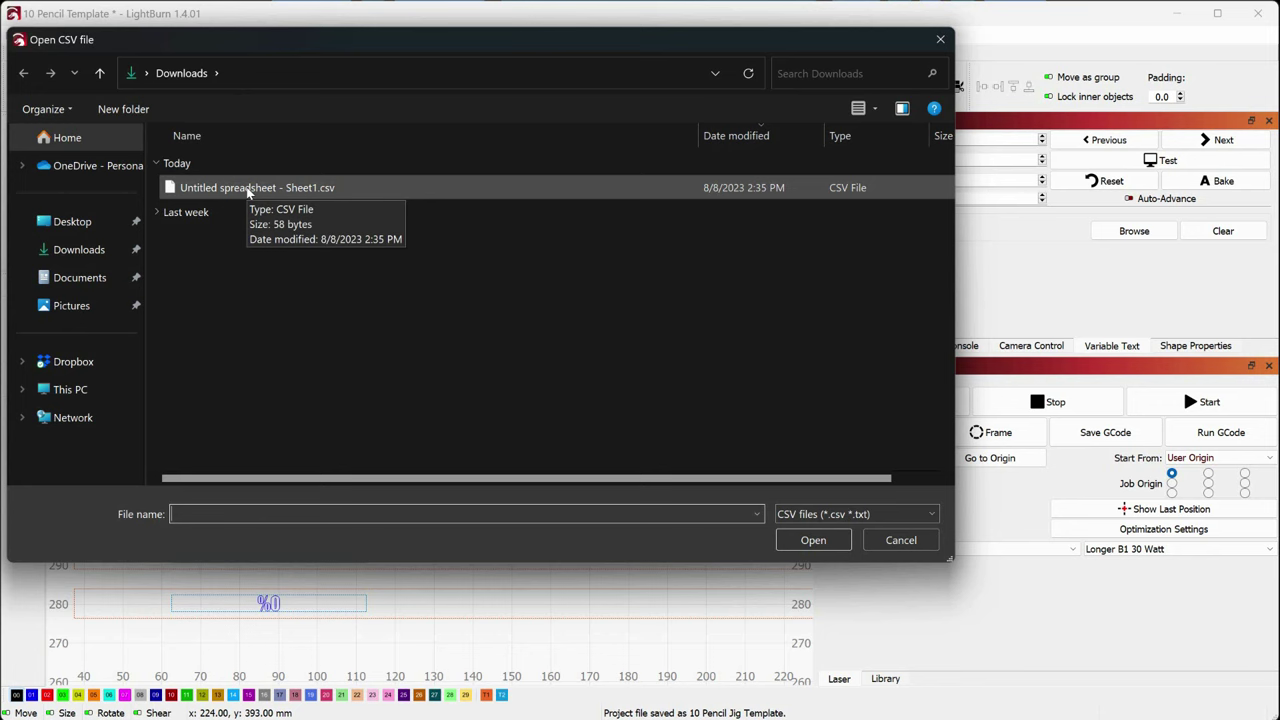
Load Untitled spreadsheet - Sheet1.csv, test the Flex names, and preview the job (about 2:35).
{"action": "double_click", "coordinate": [248, 188]}
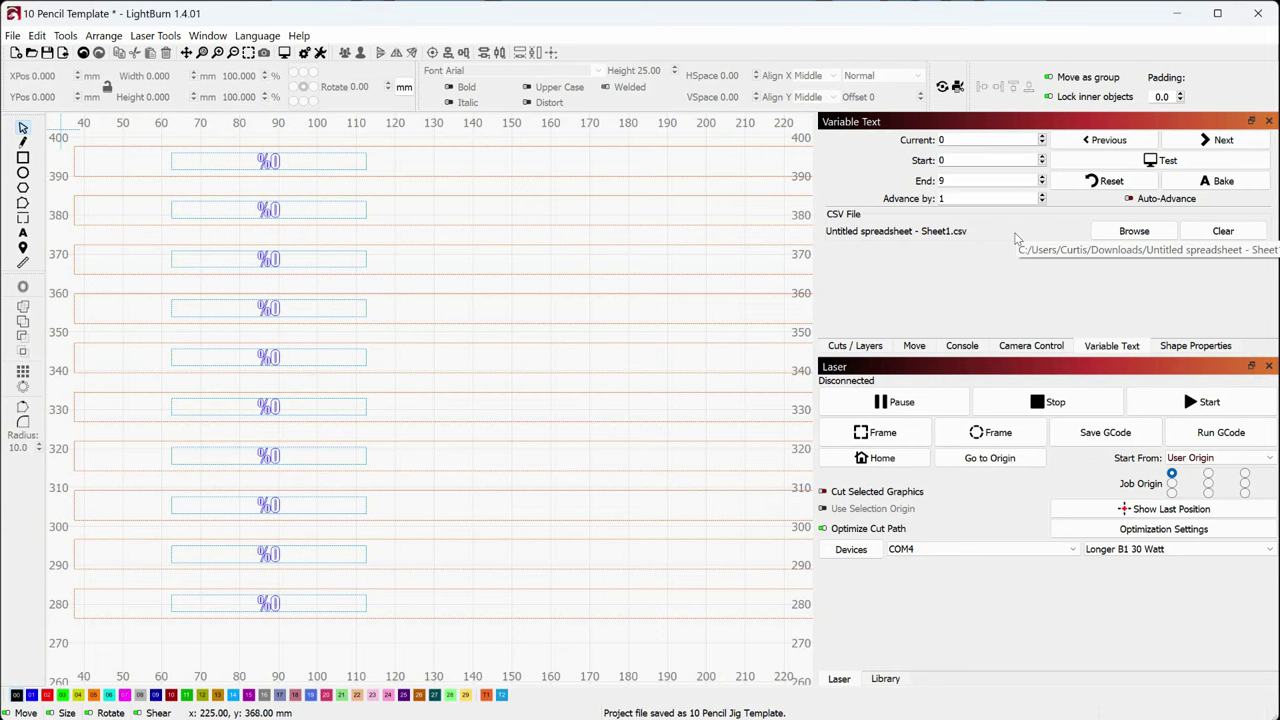
{"action": "left_click", "coordinate": [1122, 160]}
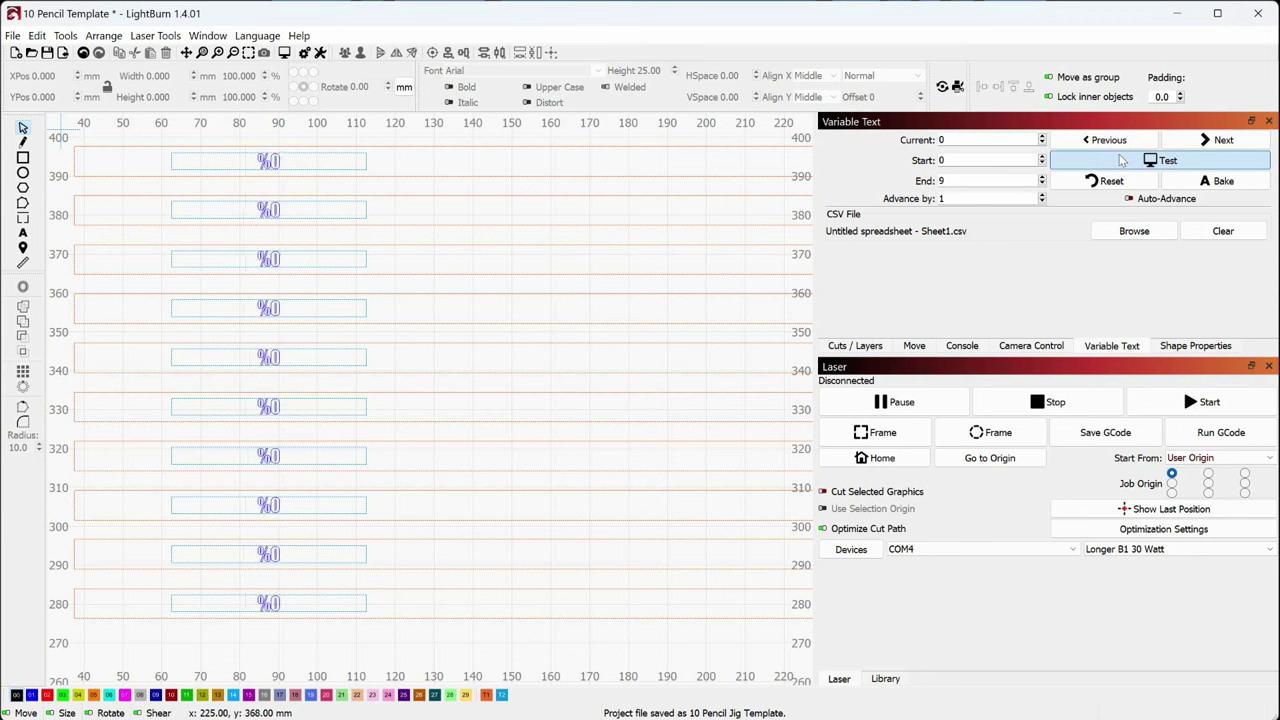
{"action": "left_click", "coordinate": [284, 52]}
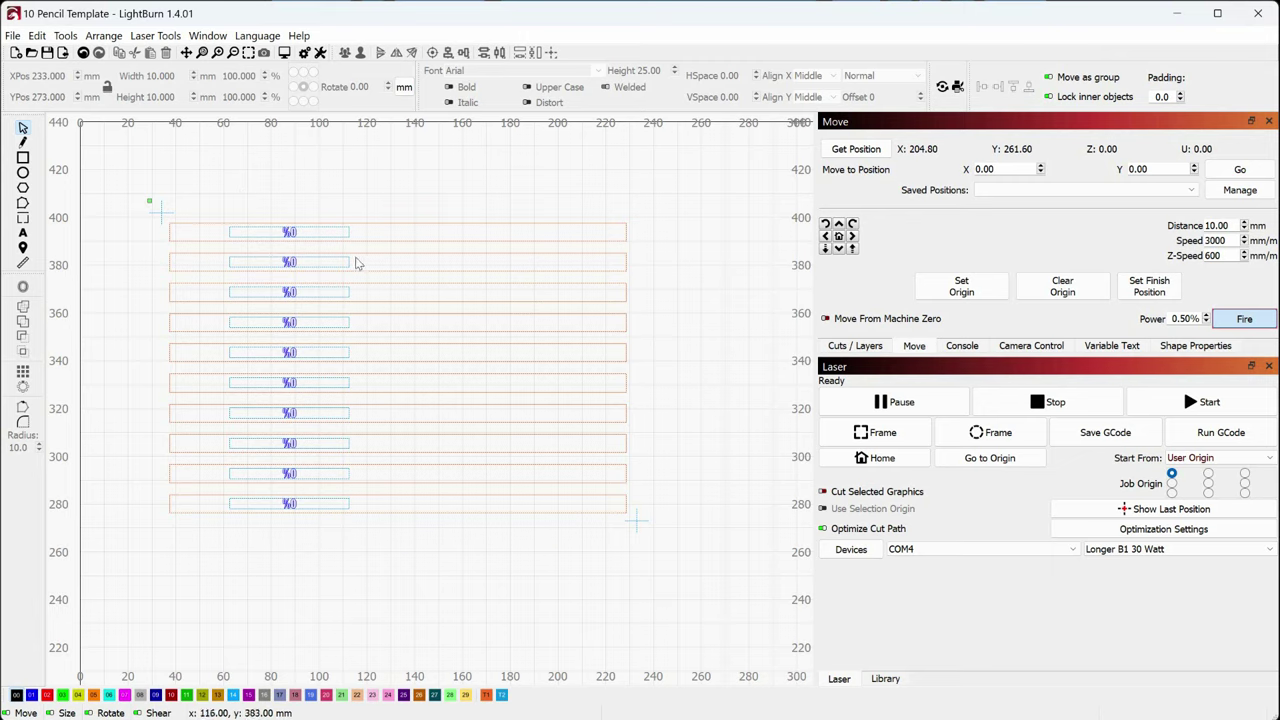
Select the small alignment target mark above the first pencil slot.
{"action": "left_click", "coordinate": [163, 213]}
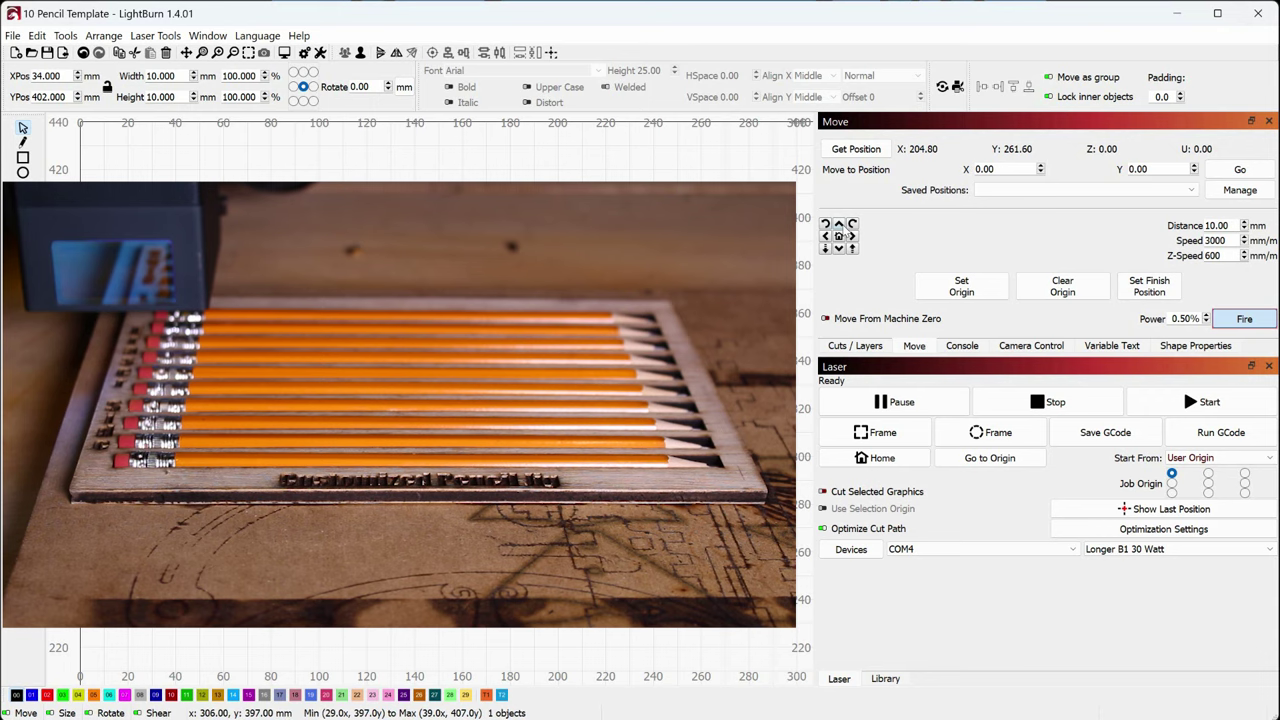
Jog the laser head over the jig's first mark (about X 8.2, Y 392.6) and open Print and Cut.
{"action": "left_click", "coordinate": [840, 225]}
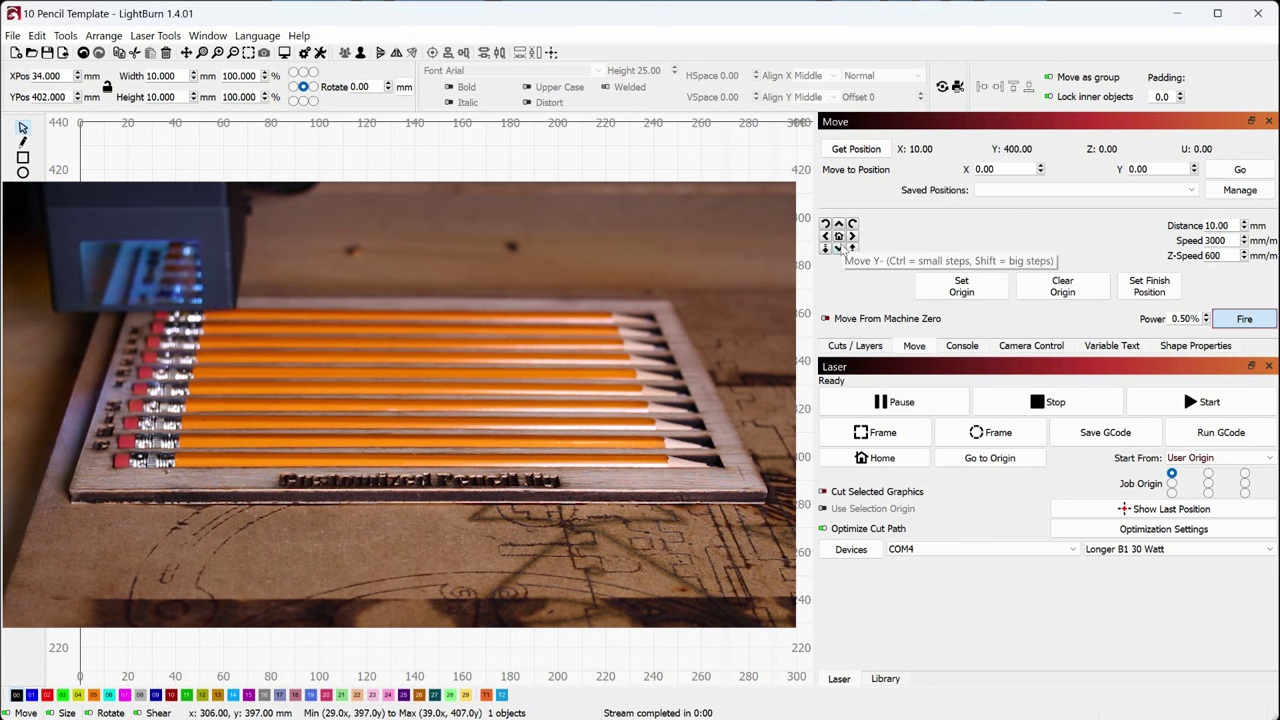
{"action": "left_click", "coordinate": [838, 248]}
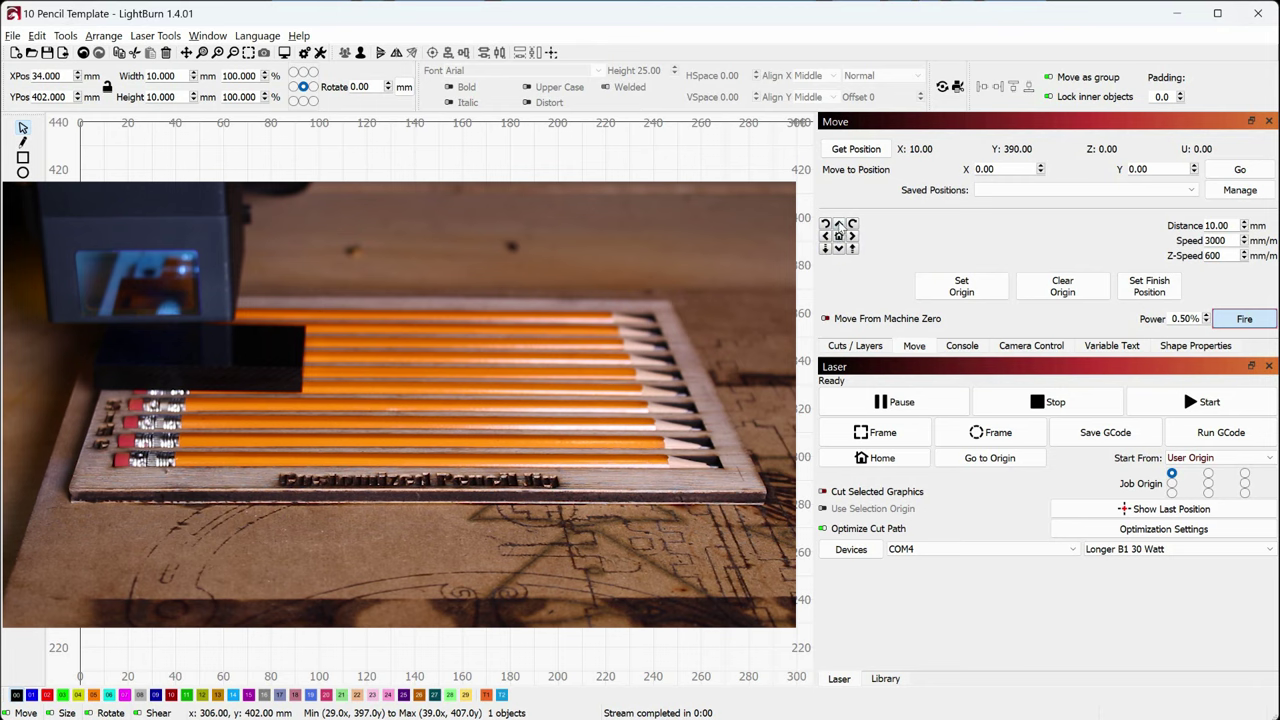
{"action": "left_click", "coordinate": [838, 223]}
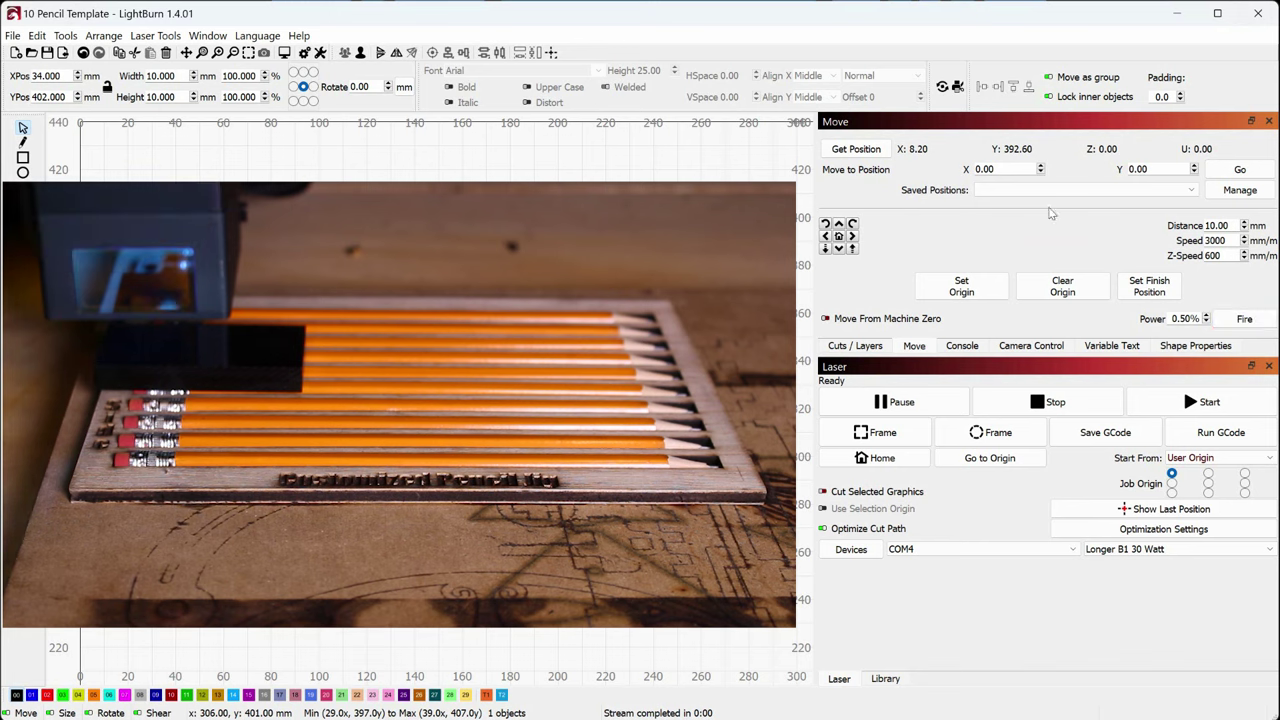
{"action": "left_click", "coordinate": [943, 88]}
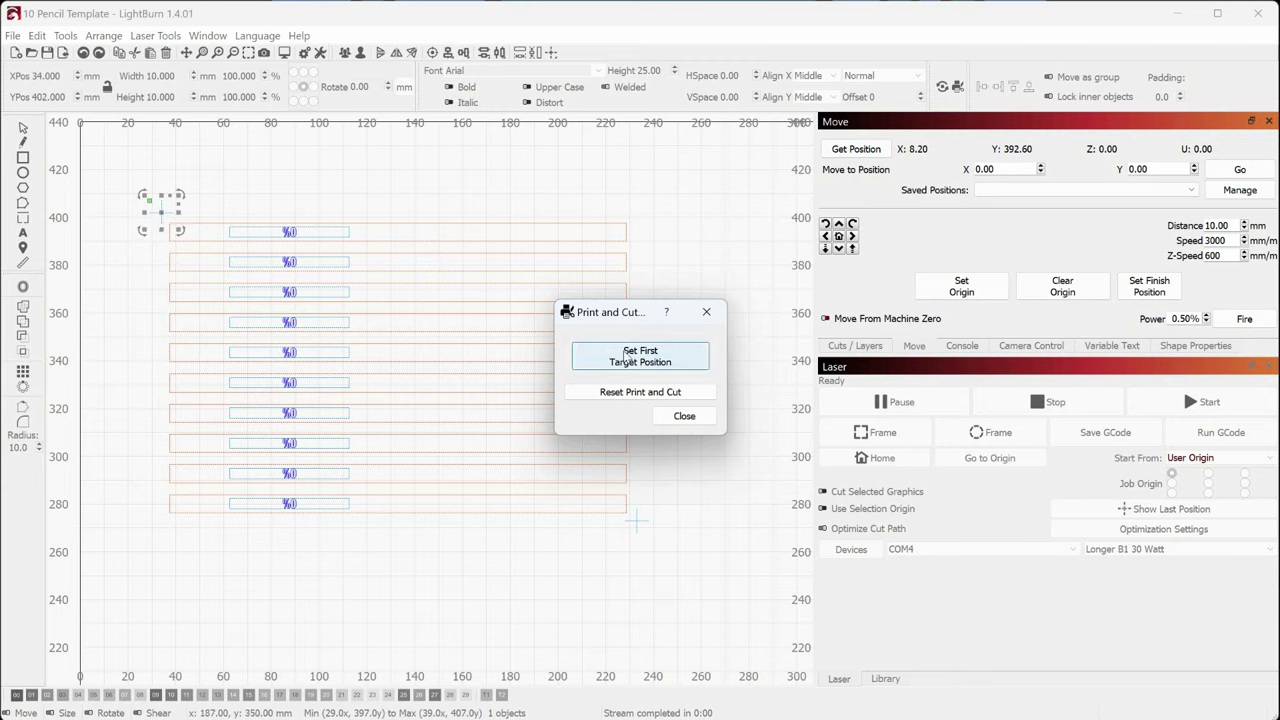
Register both jig targets with Print and Cut and align the output unscaled.
{"action": "left_click", "coordinate": [627, 357]}
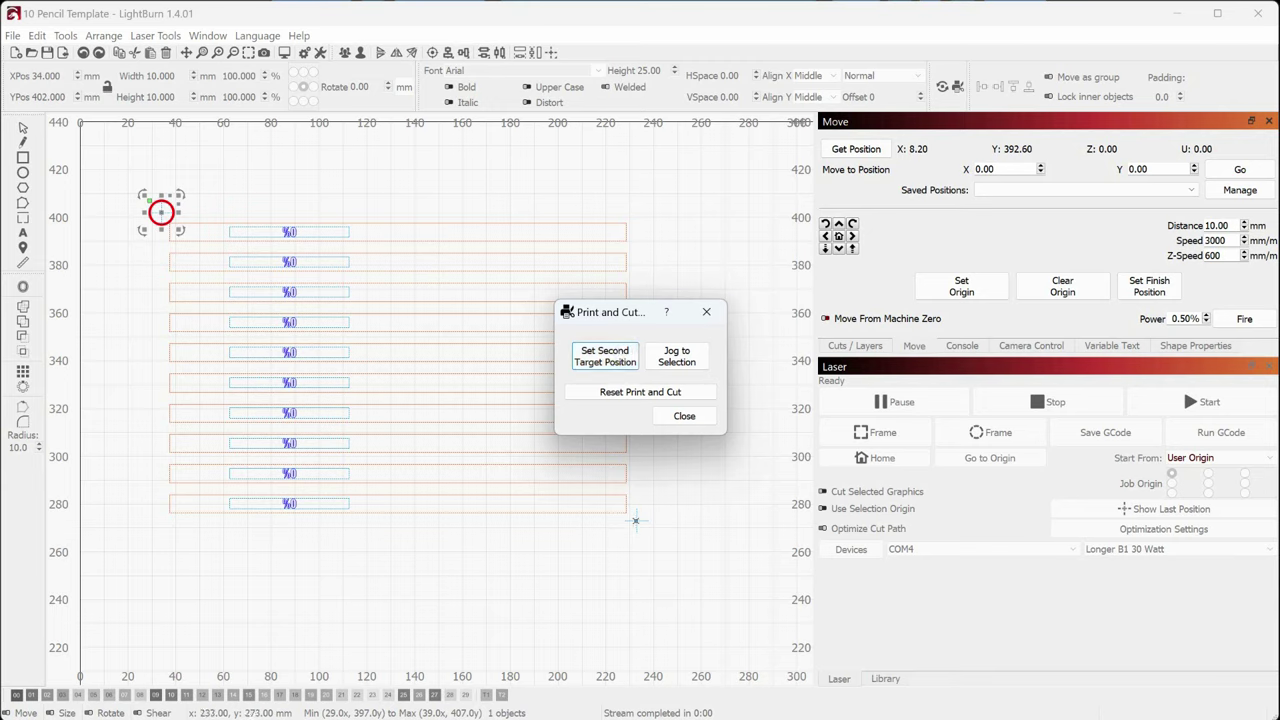
{"action": "left_click", "coordinate": [635, 520]}
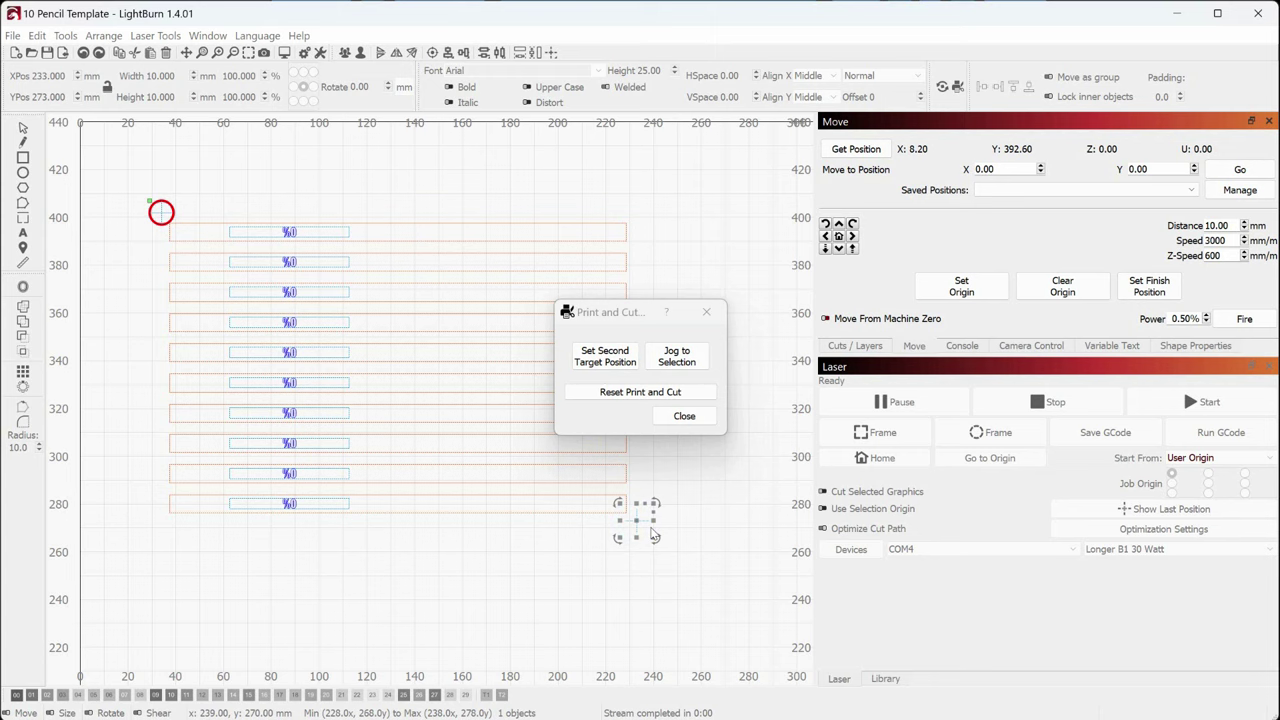
{"action": "left_click", "coordinate": [700, 363]}
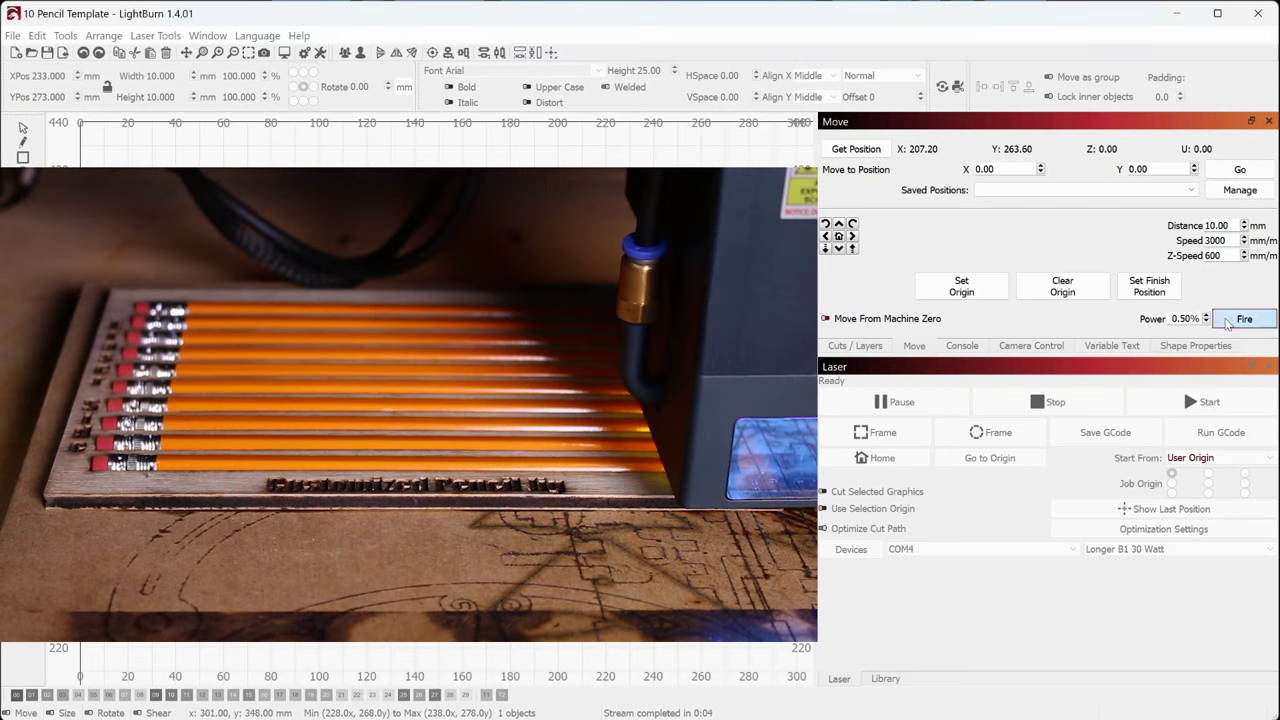
{"action": "left_click", "coordinate": [825, 237]}
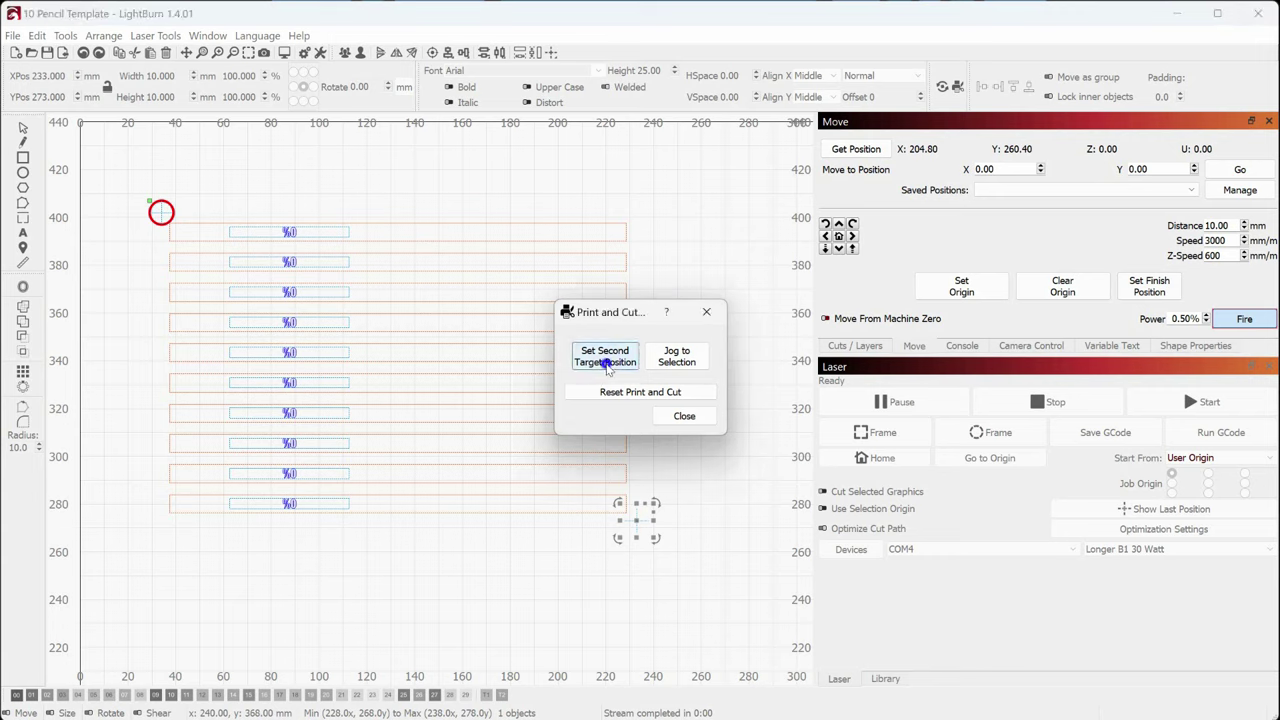
{"action": "left_click", "coordinate": [604, 358]}
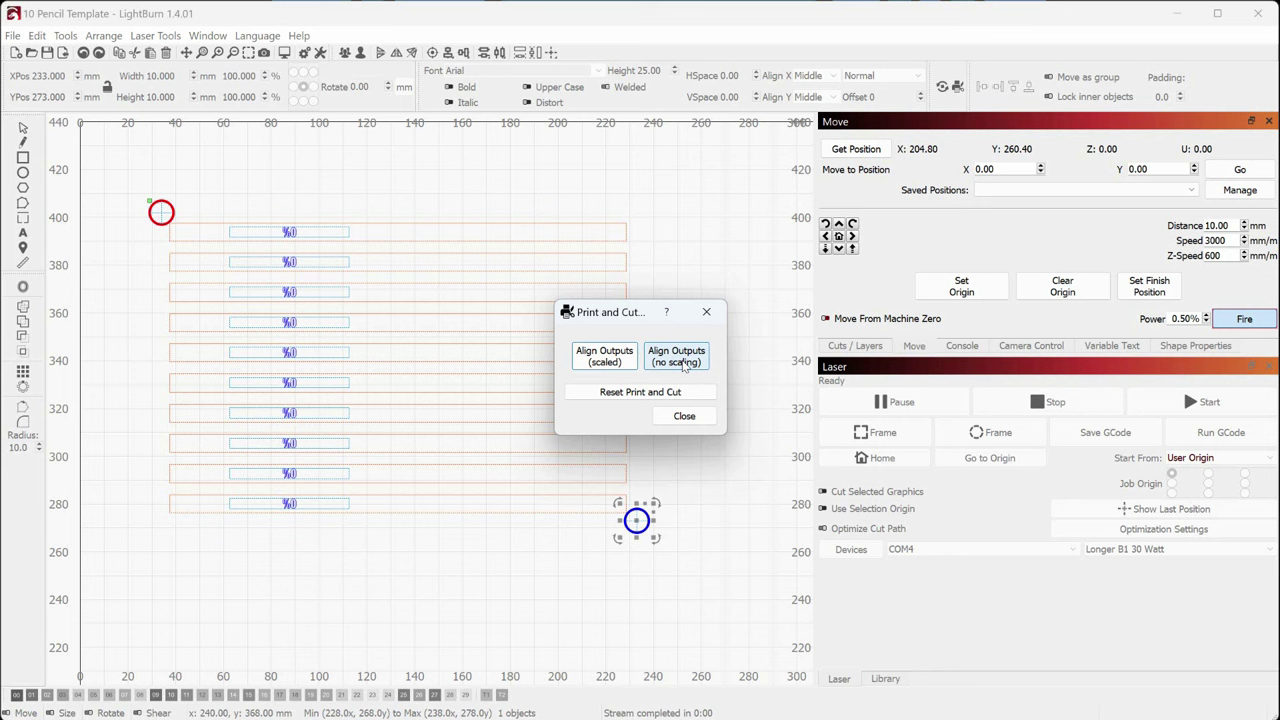
{"action": "left_click", "coordinate": [683, 364]}
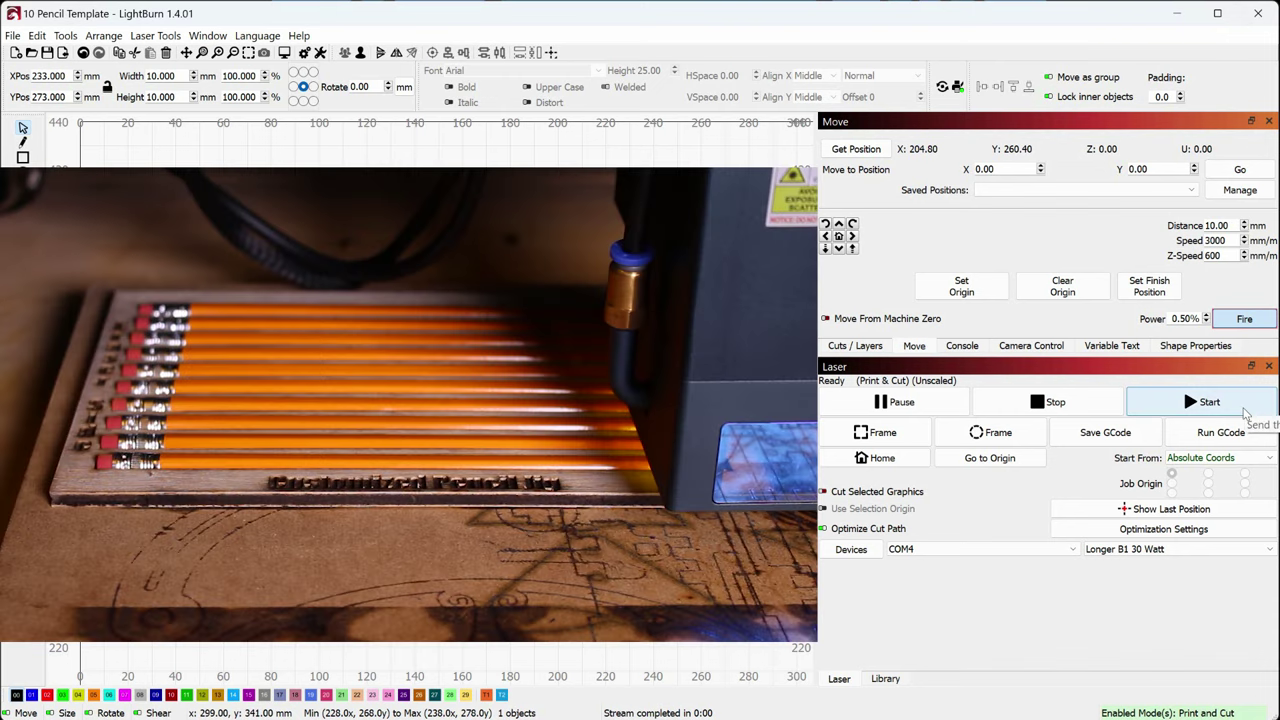
Start the ten-pencil engraving job from the Laser panel.
{"action": "left_click", "coordinate": [1205, 402]}
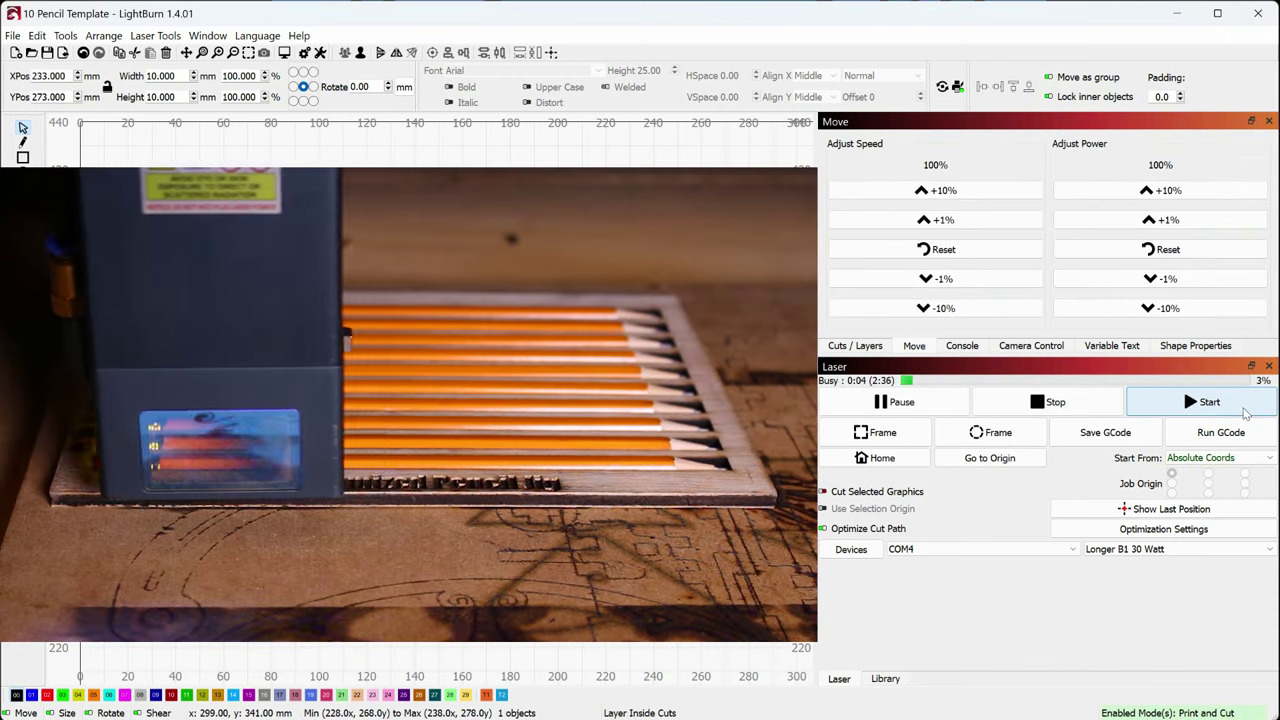